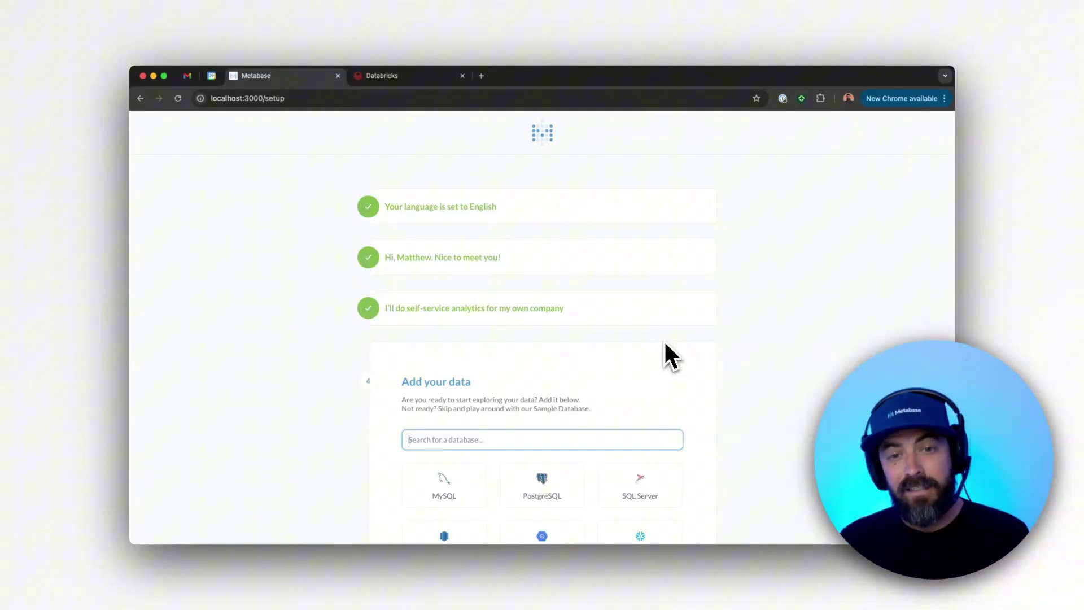
{"action": "scroll", "coordinate": [652, 340], "scroll_direction": "down", "scroll_amount": 2}
{"action": "scroll", "coordinate": [621, 340], "scroll_direction": "down", "scroll_amount": 2}
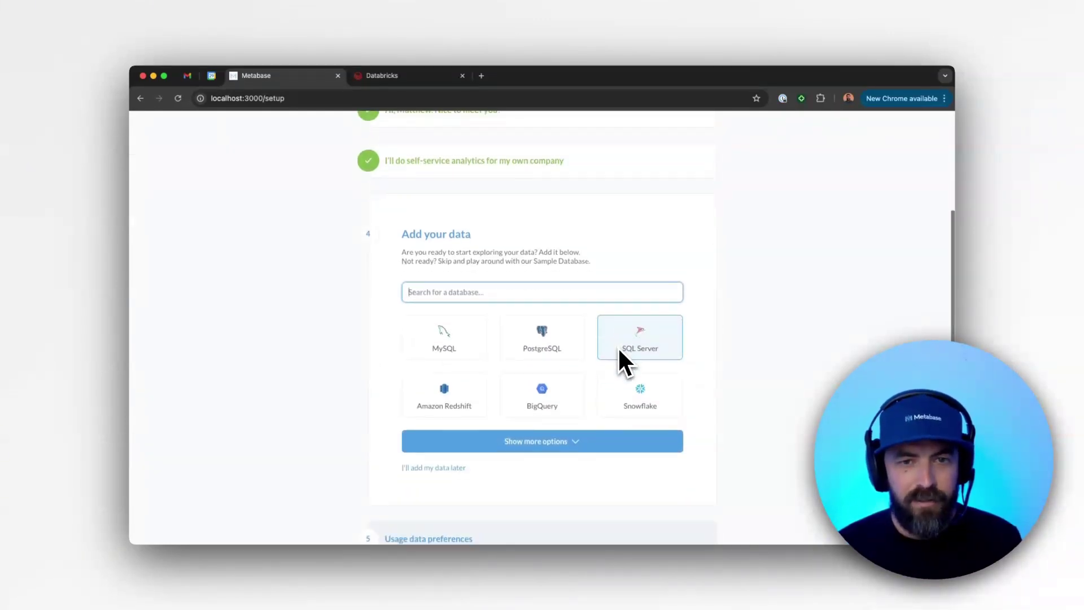
Step: Pick Databricks as the data source and name the connection 'Databricks database'
{"action": "left_click", "coordinate": [542, 441]}
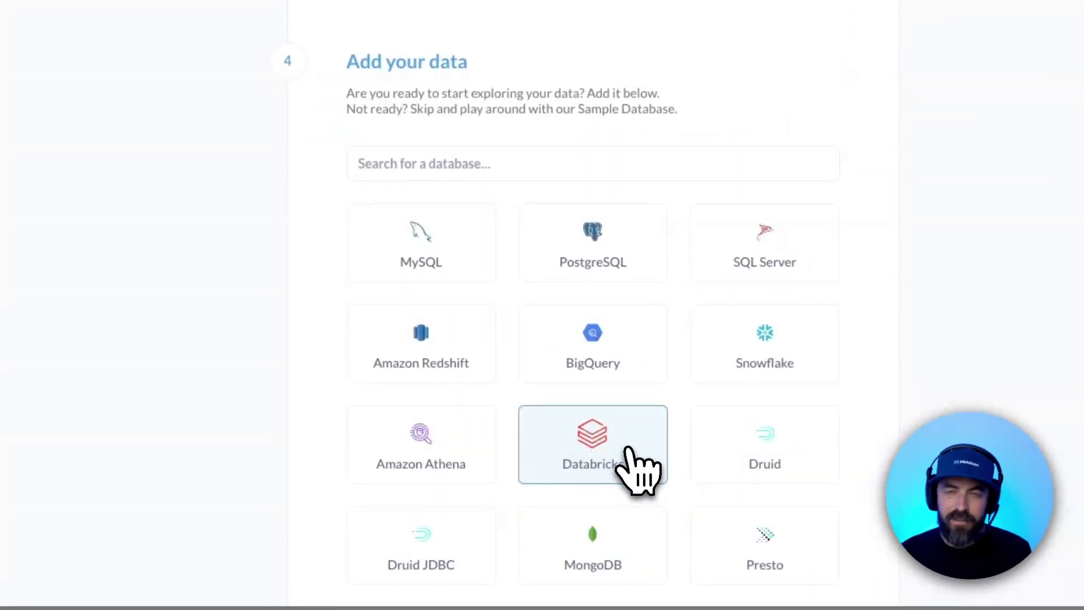
{"action": "left_click", "coordinate": [625, 467]}
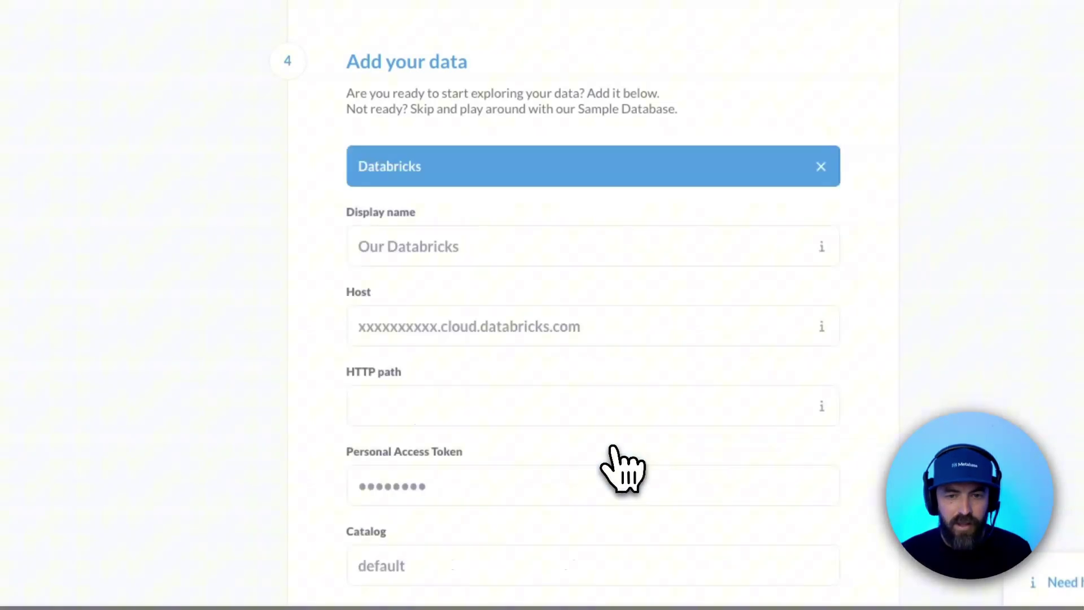
{"action": "left_click", "coordinate": [464, 246]}
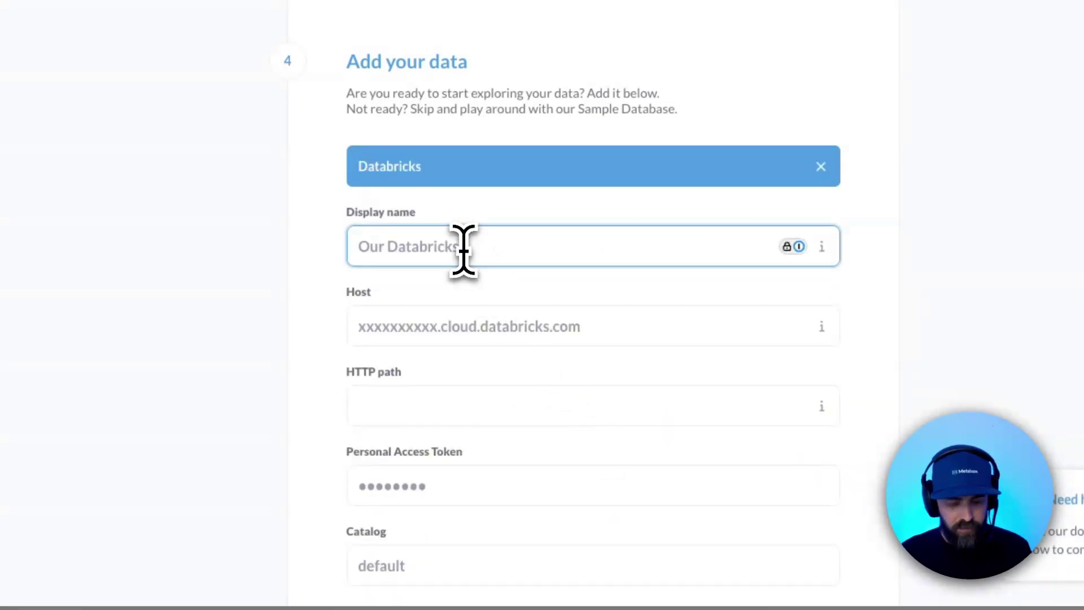
{"action": "type", "text": "Databricks database"}
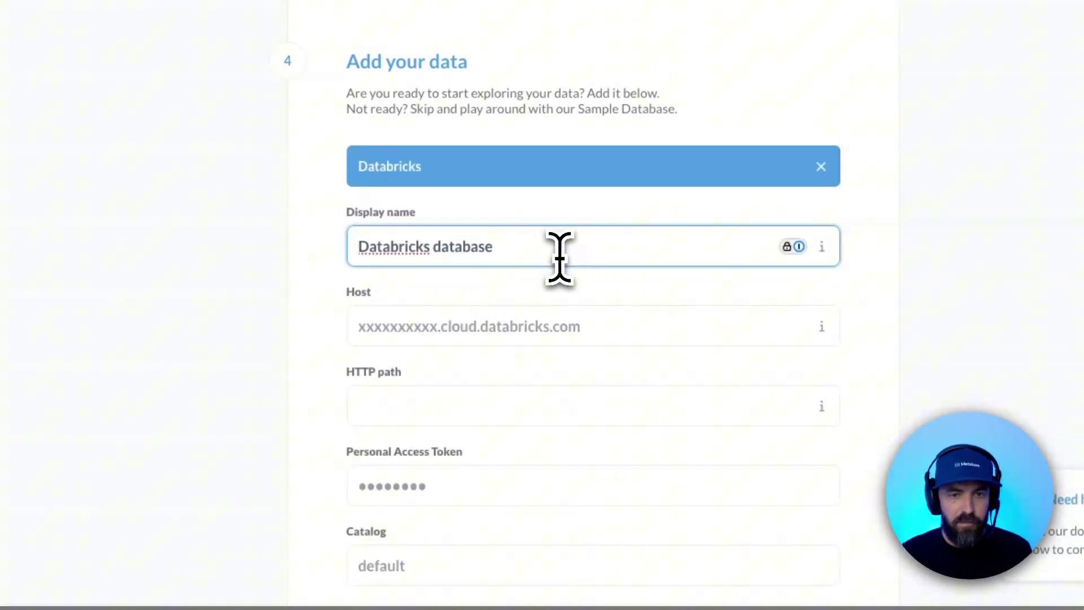
{"action": "scroll", "coordinate": [560, 258], "scroll_direction": "down", "scroll_amount": 1}
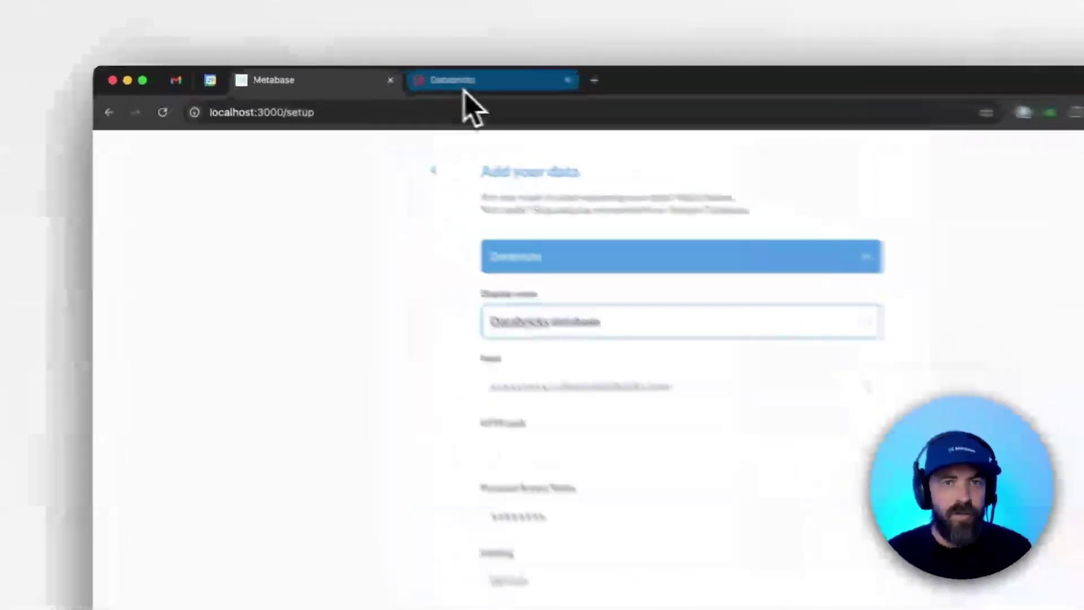
Step: Start the Serverless Starter Warehouse and view its hostname and HTTP path
{"action": "left_click", "coordinate": [406, 75]}
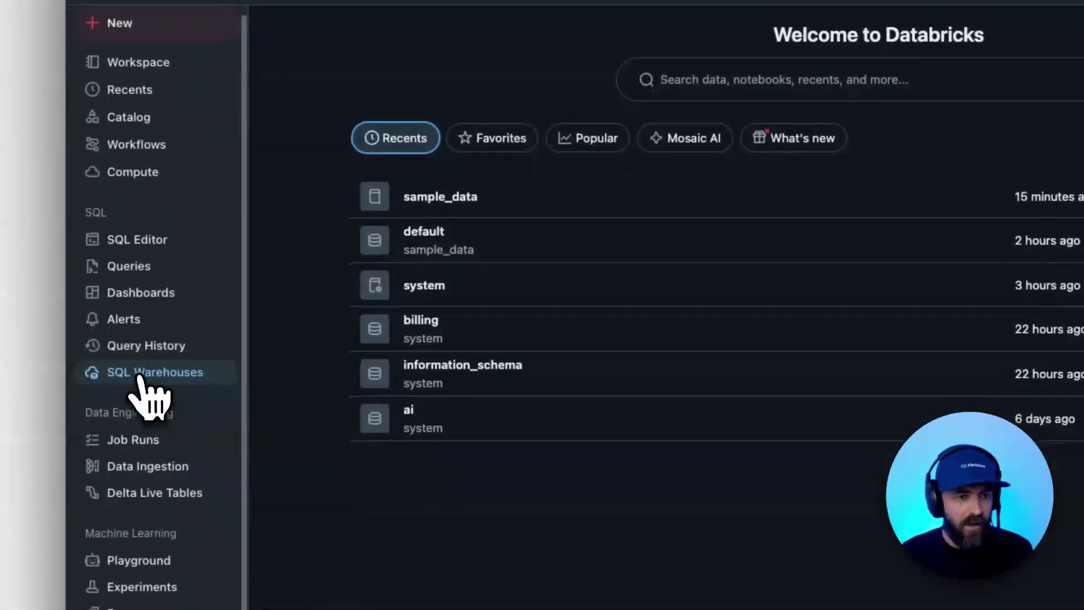
{"action": "left_click", "coordinate": [155, 380]}
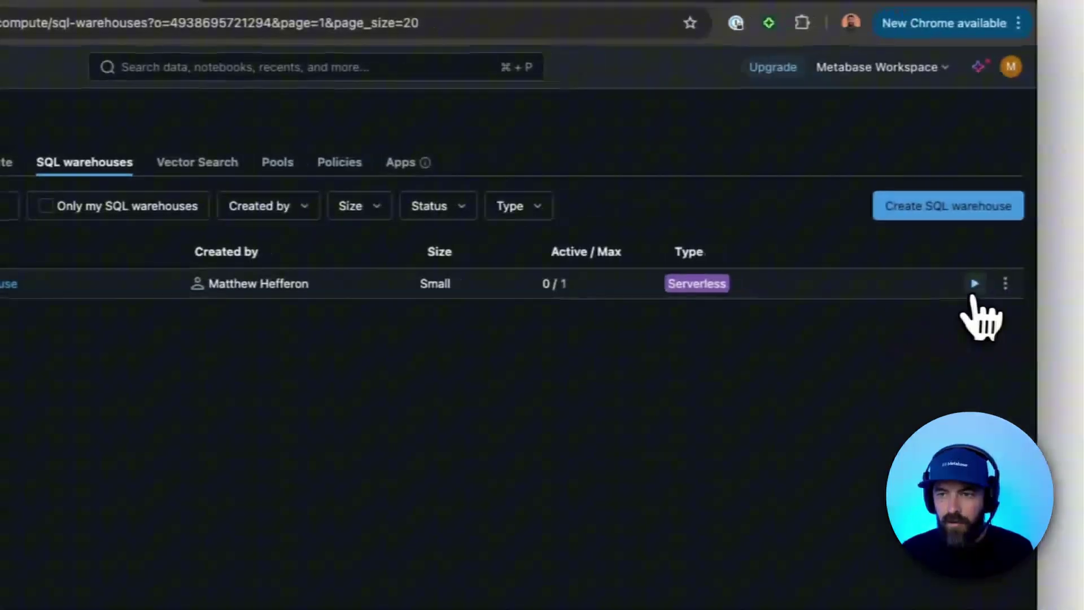
{"action": "left_click", "coordinate": [956, 281]}
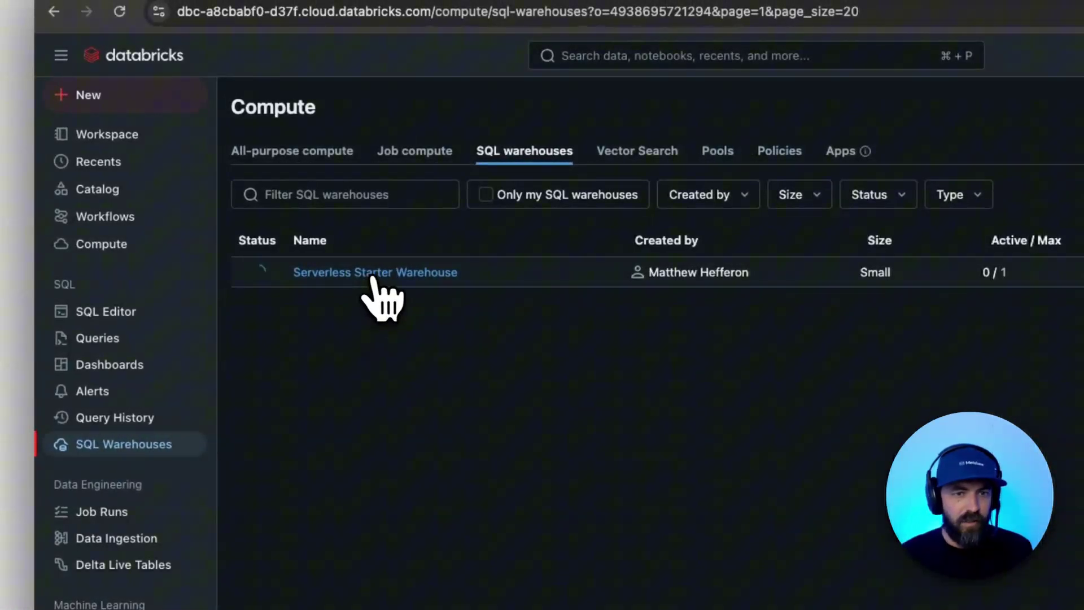
{"action": "left_click", "coordinate": [393, 288]}
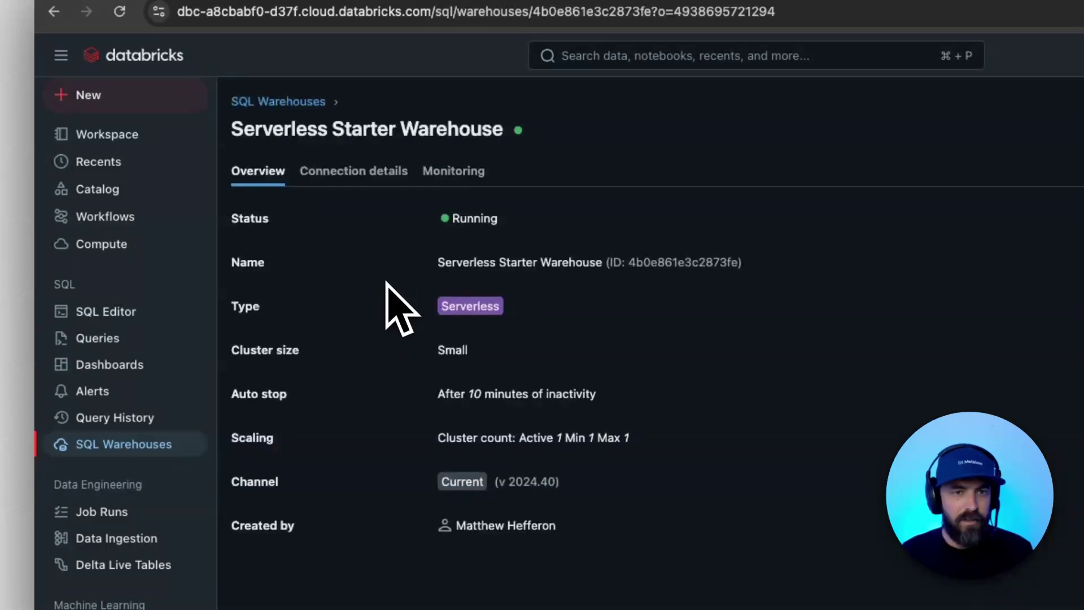
{"action": "left_click", "coordinate": [365, 173]}
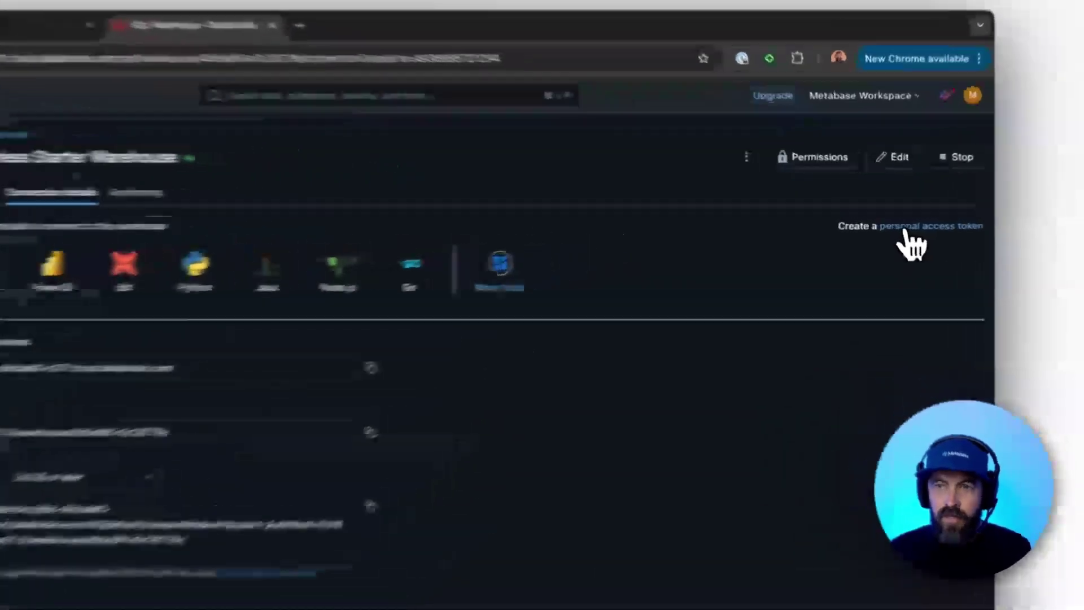
Step: Open the new-token form, cancel it, and browse the Catalog's four catalogs
{"action": "left_click", "coordinate": [910, 229]}
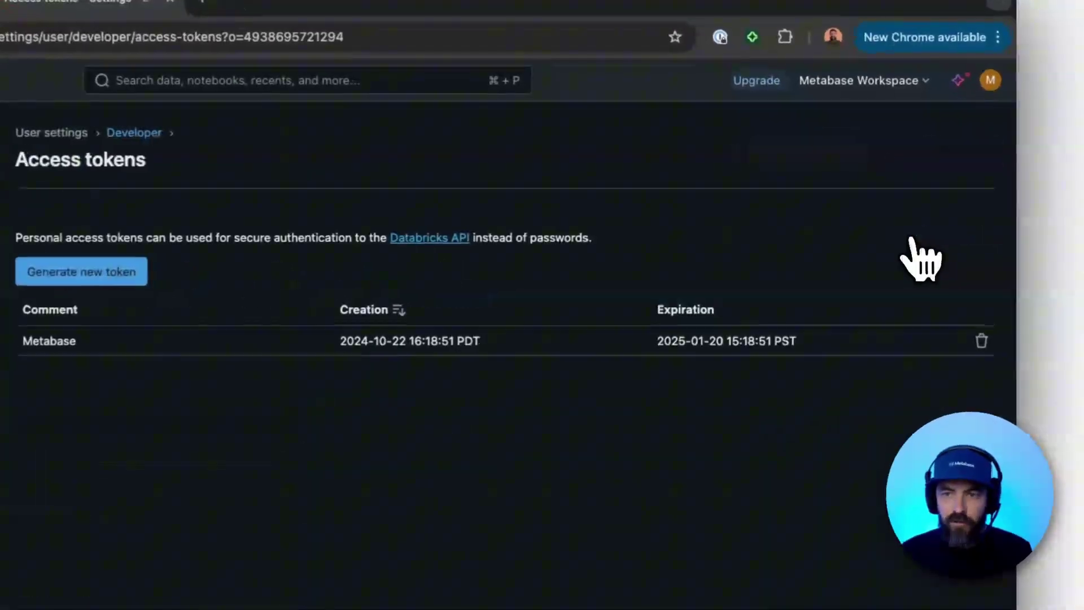
{"action": "left_click", "coordinate": [318, 252]}
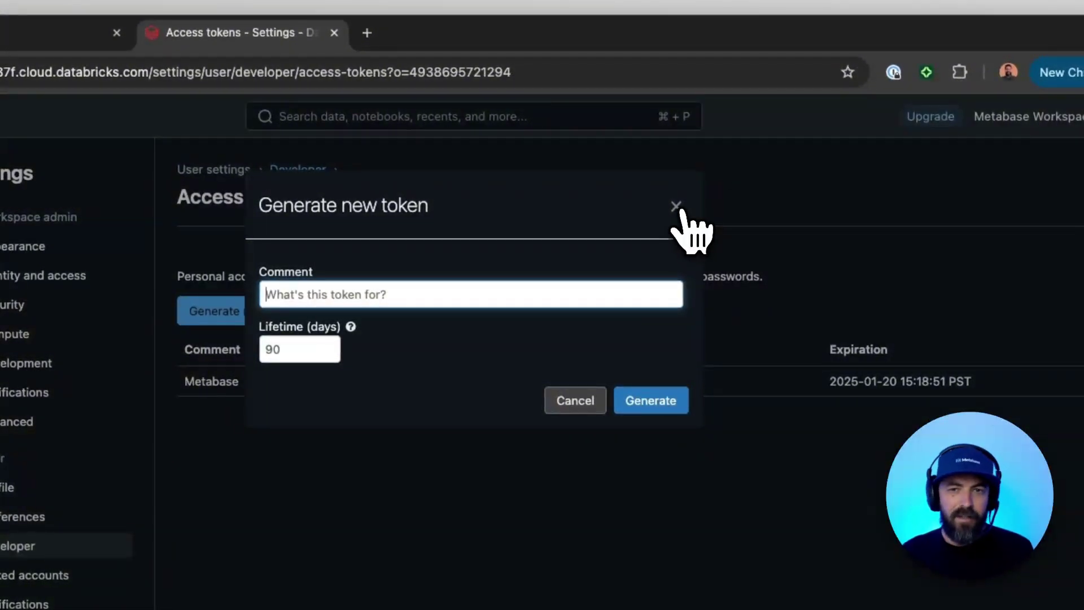
{"action": "left_click", "coordinate": [677, 207]}
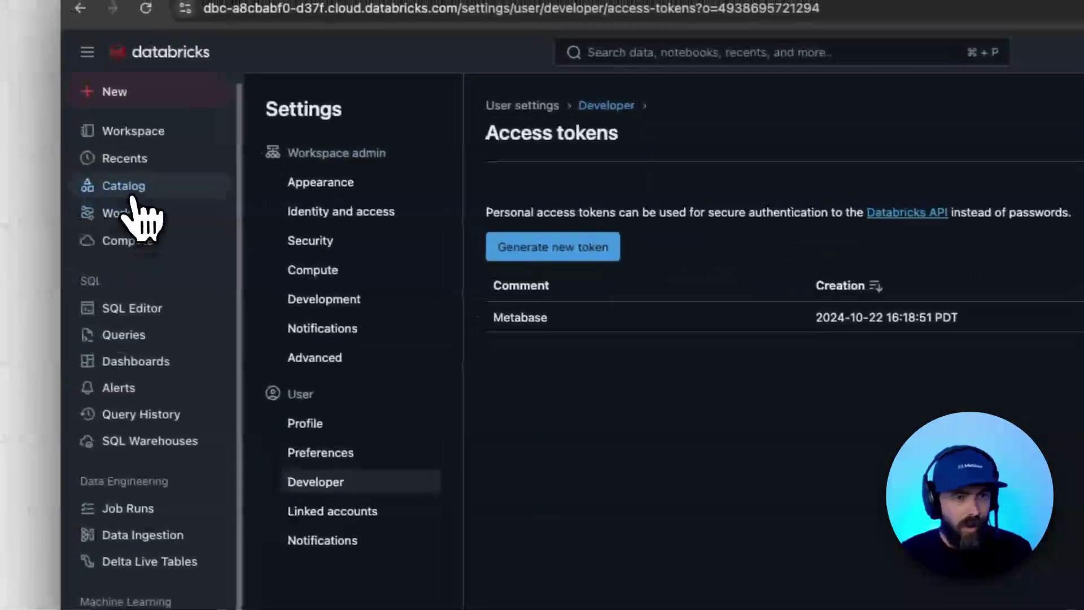
{"action": "left_click", "coordinate": [130, 187]}
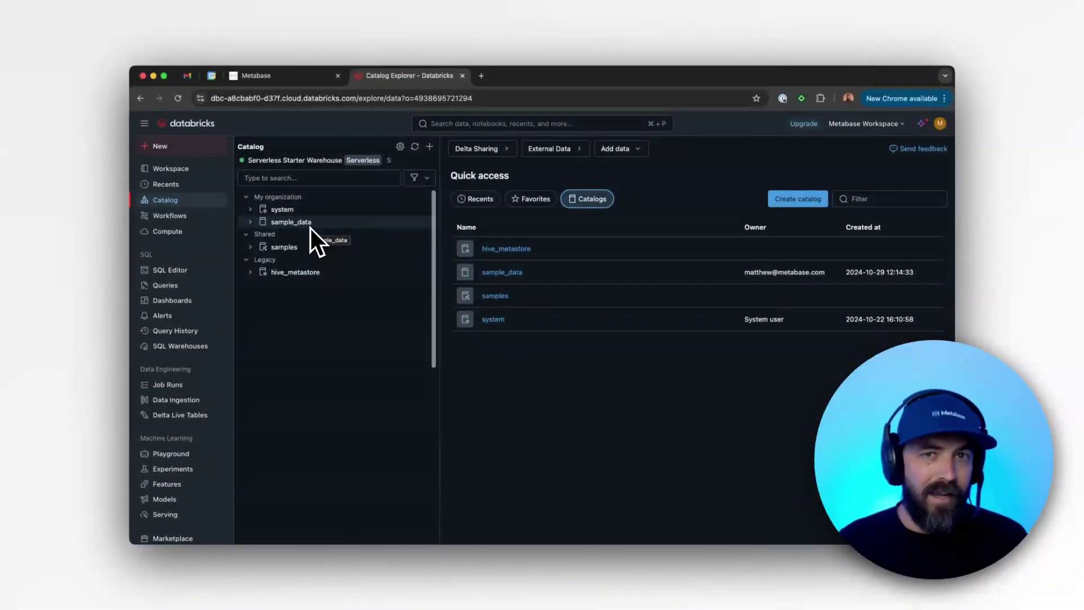
Step: Finish the Databricks database setup form and enter the Metabase welcome screen
{"action": "left_click", "coordinate": [279, 76]}
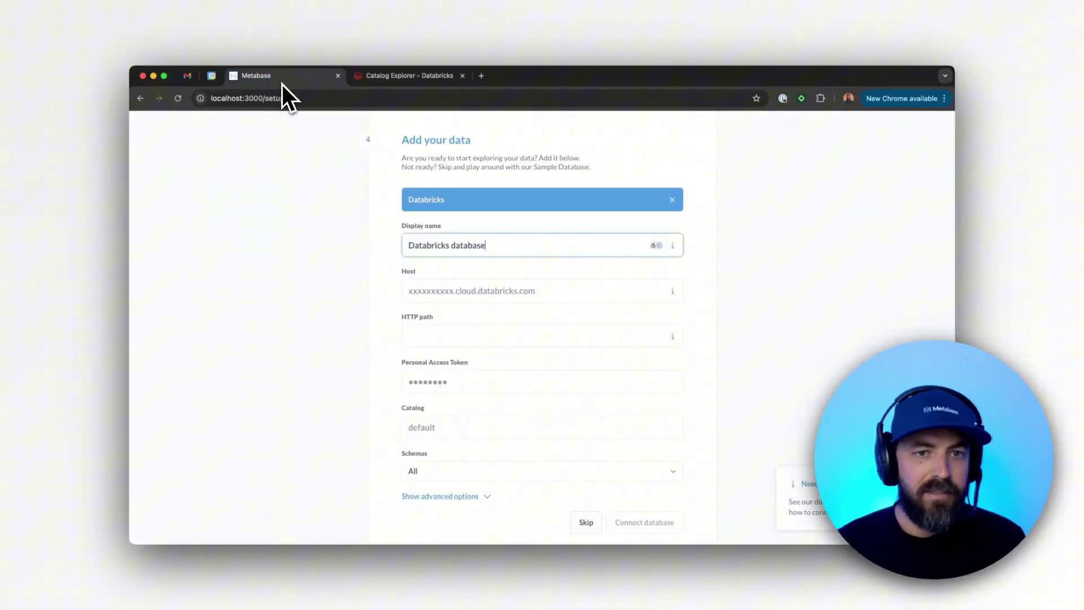
{"action": "scroll", "coordinate": [563, 312], "scroll_direction": "down", "scroll_amount": 1}
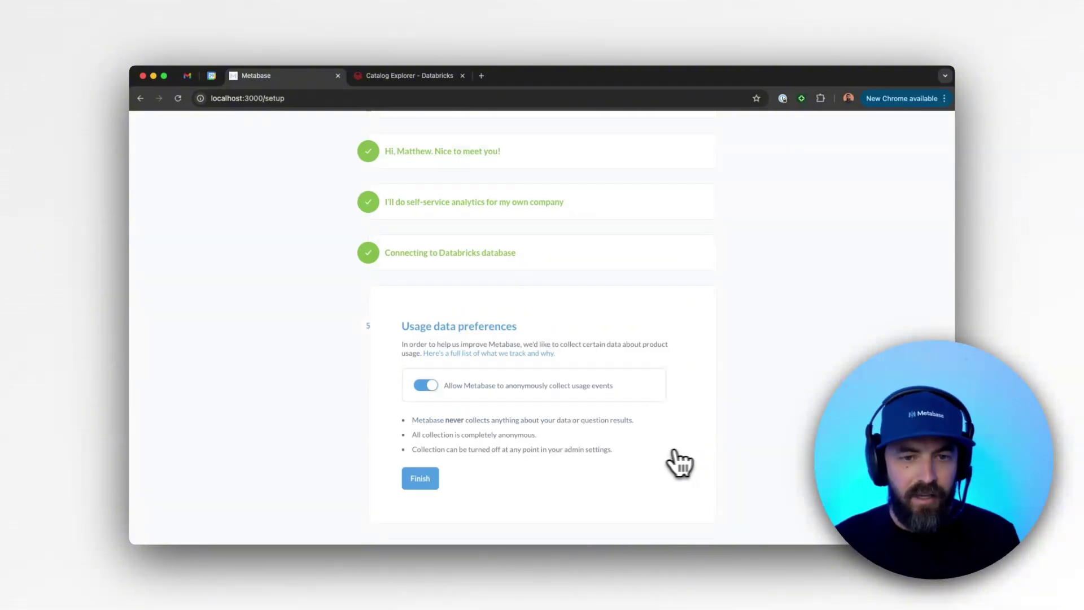
{"action": "left_click", "coordinate": [420, 479]}
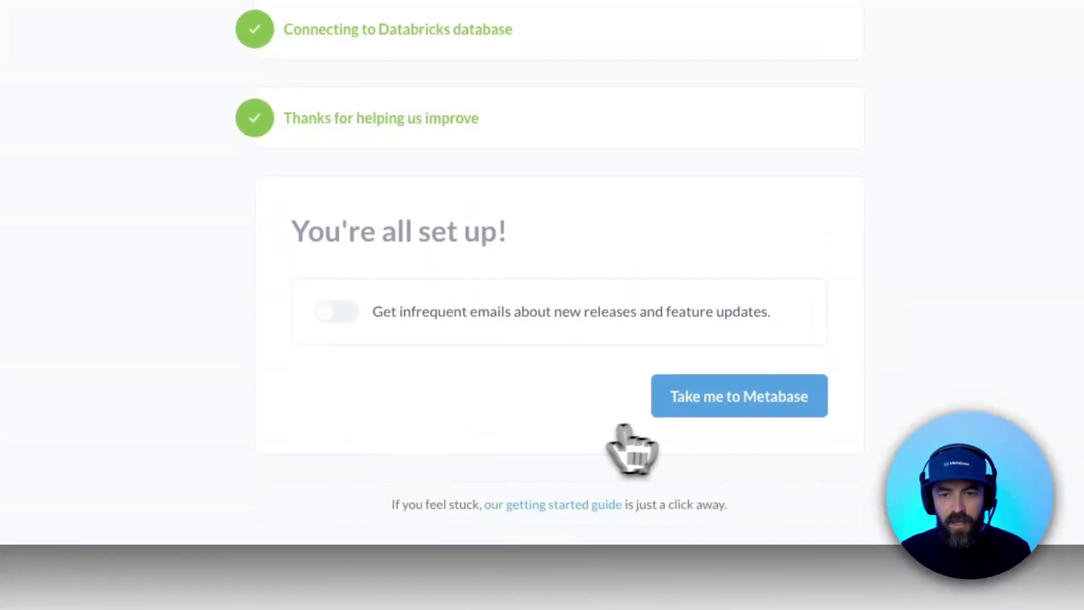
{"action": "left_click", "coordinate": [711, 407]}
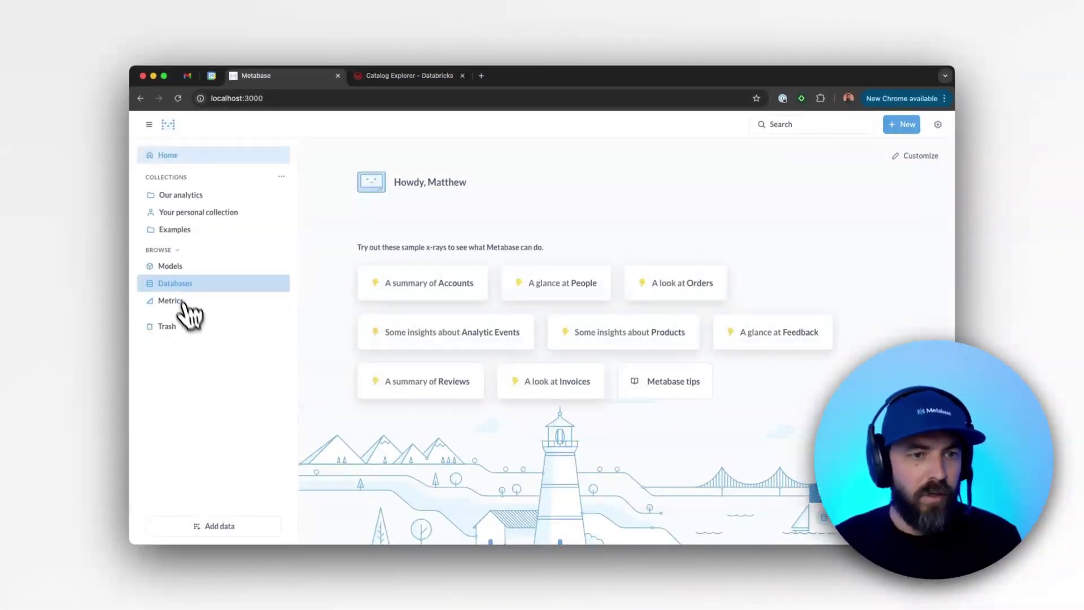
Step: Browse to Databricks database and open the Sales Data table
{"action": "left_click", "coordinate": [177, 283]}
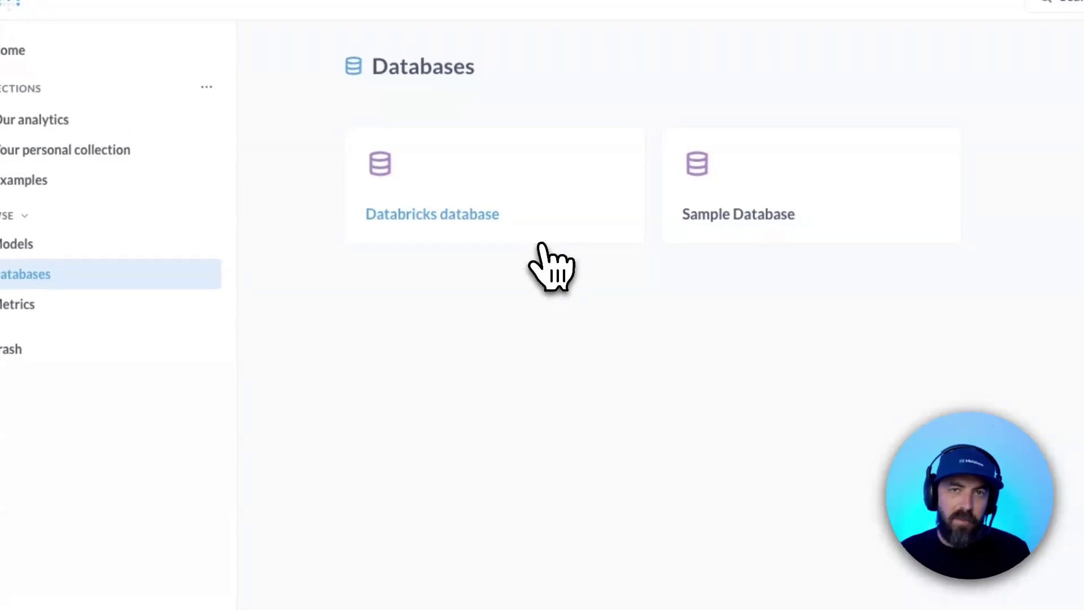
{"action": "left_click", "coordinate": [559, 230]}
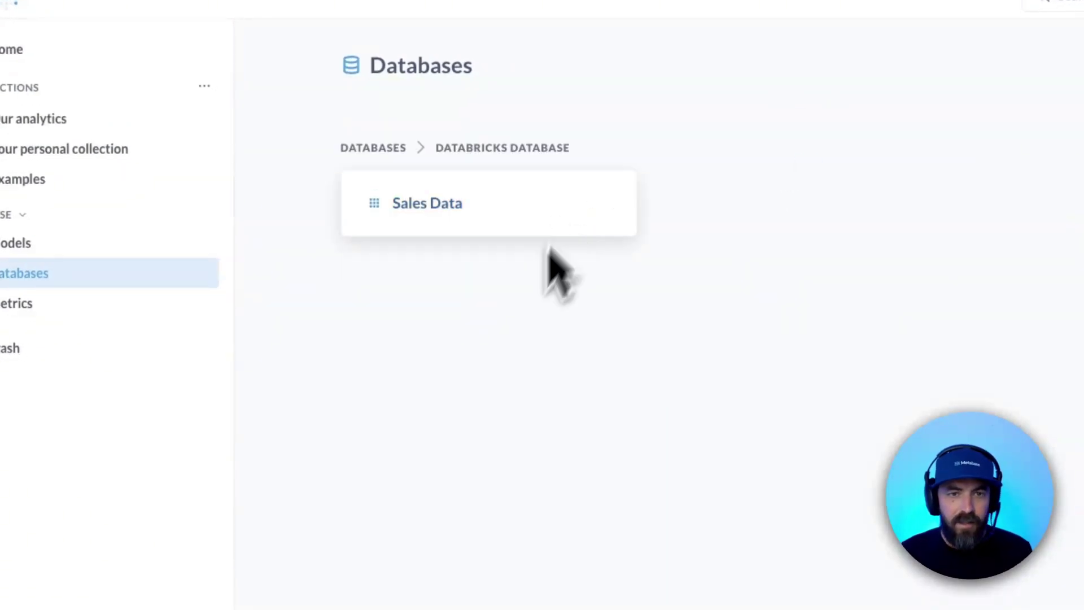
{"action": "left_click", "coordinate": [480, 219]}
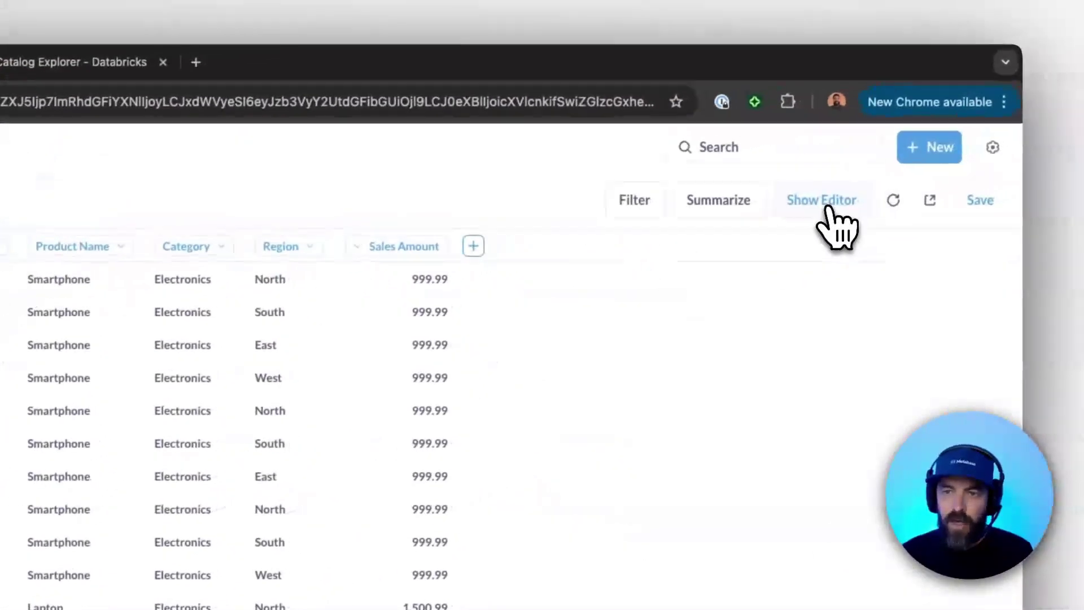
Step: Build a Sum of Sales Amount by Product Name query and visualize it as a bar chart
{"action": "left_click", "coordinate": [1000, 134]}
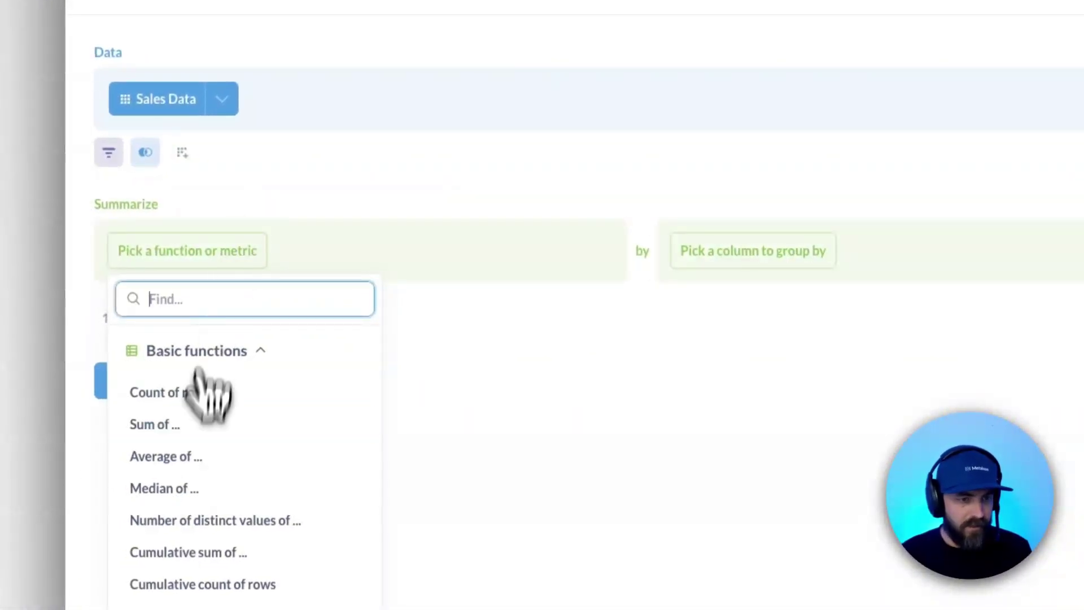
{"action": "left_click", "coordinate": [157, 424]}
{"action": "left_click", "coordinate": [212, 440]}
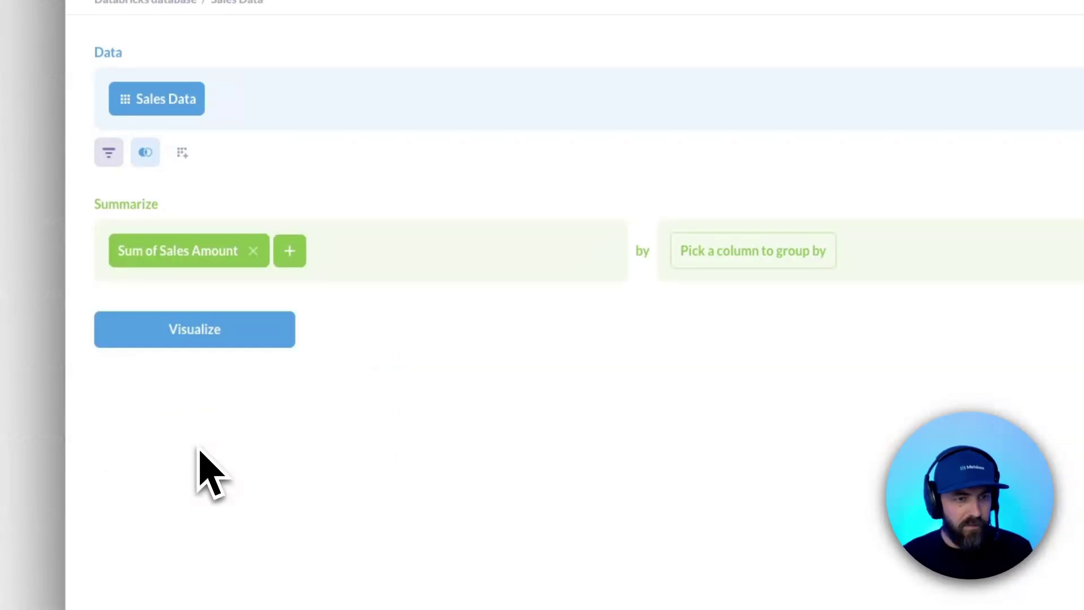
{"action": "left_click", "coordinate": [592, 298]}
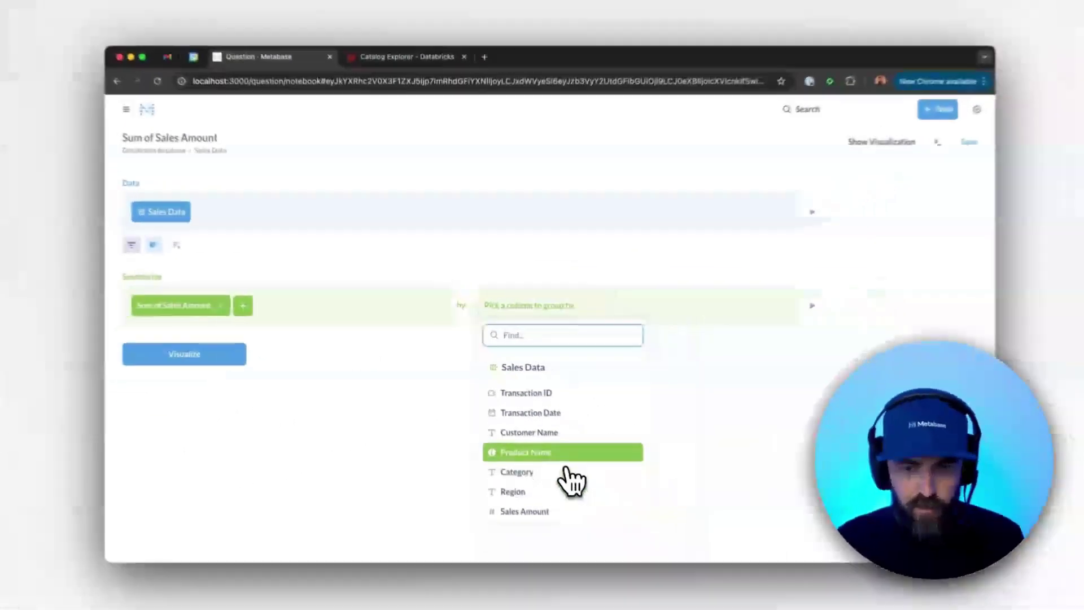
{"action": "left_click", "coordinate": [571, 461]}
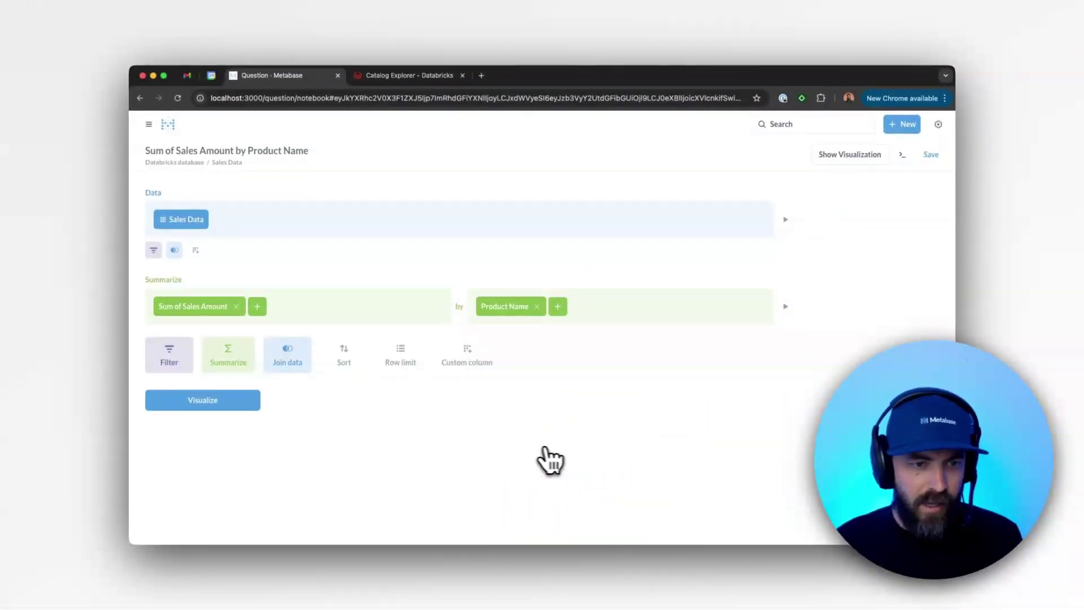
{"action": "left_click", "coordinate": [201, 400]}
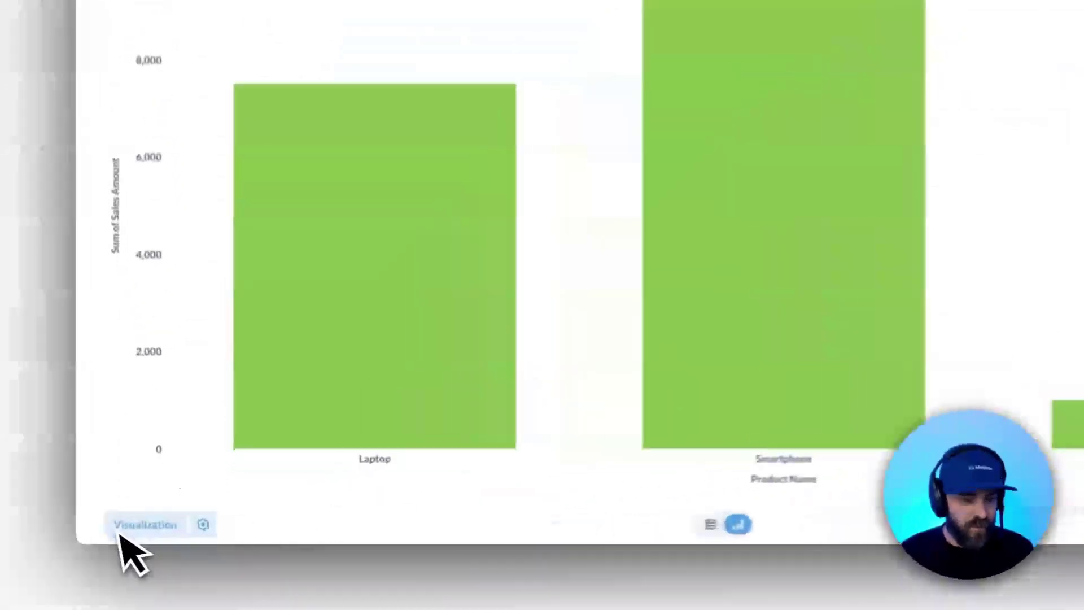
Step: Switch the sales-by-product chart to the Pie visualization type
{"action": "left_click", "coordinate": [172, 532]}
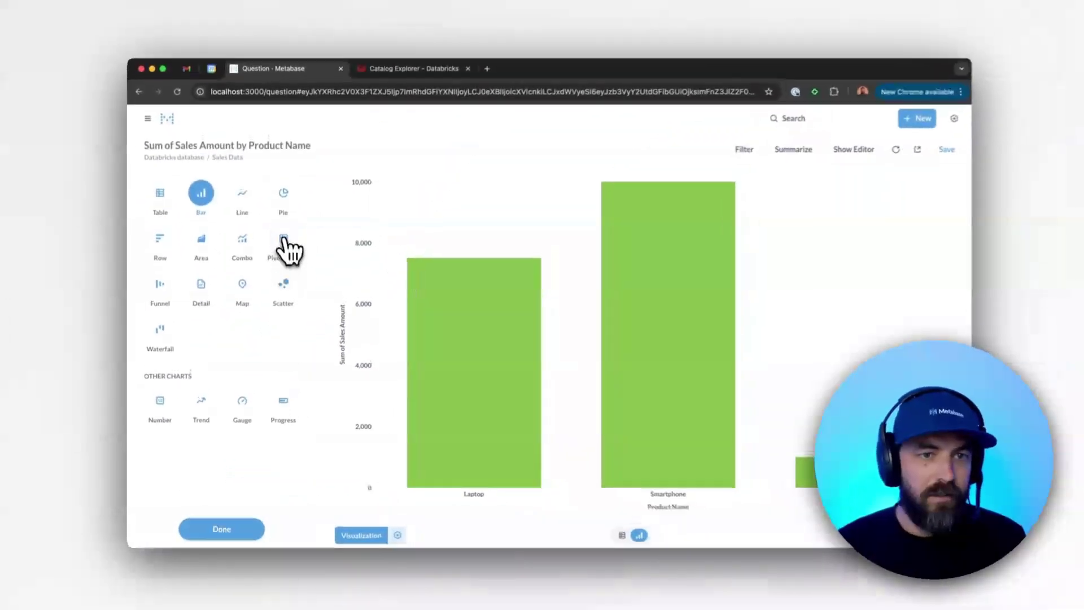
{"action": "left_click", "coordinate": [292, 146]}
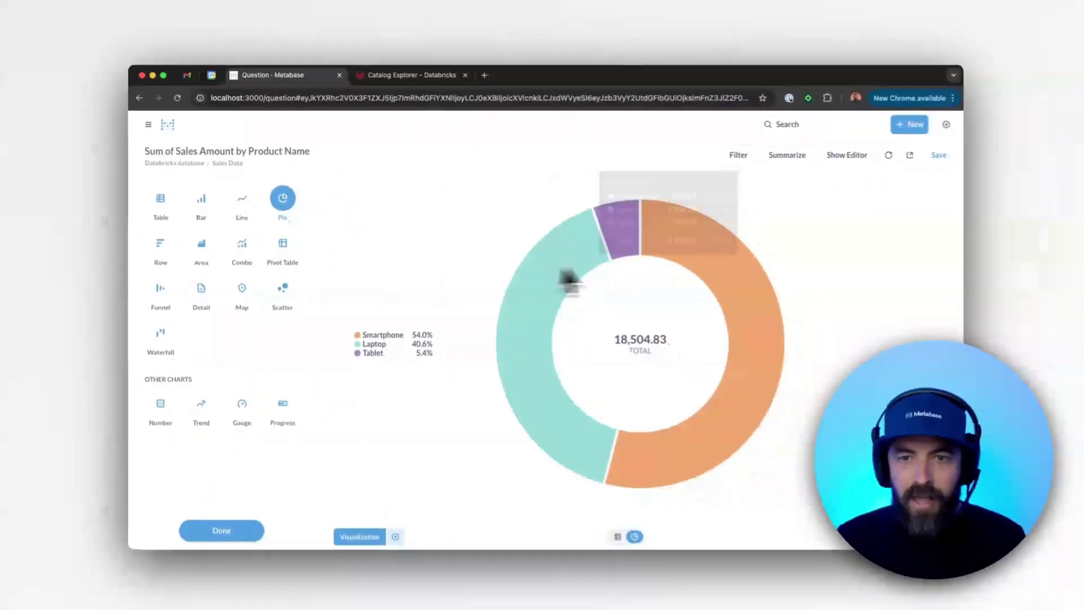